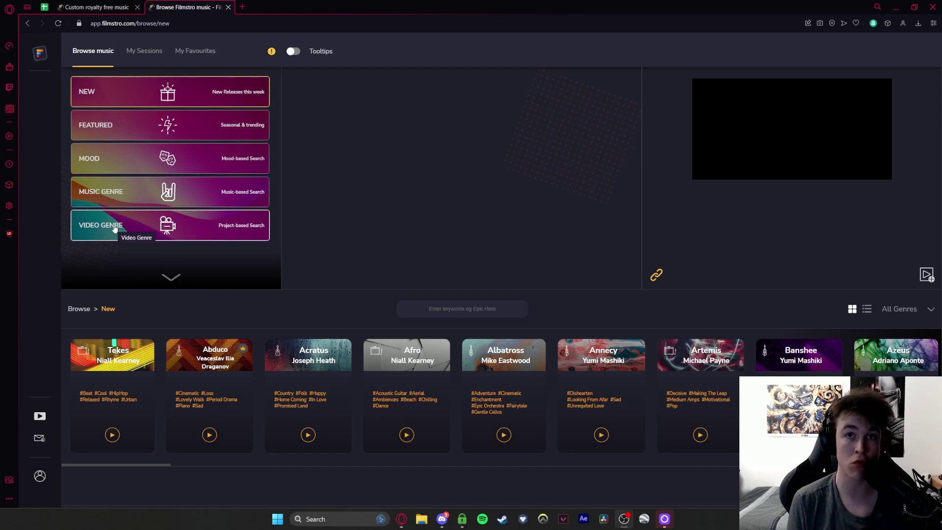
Step: Check the saved sessions and the favourites list, closing each one
click(144, 51)
click(240, 78)
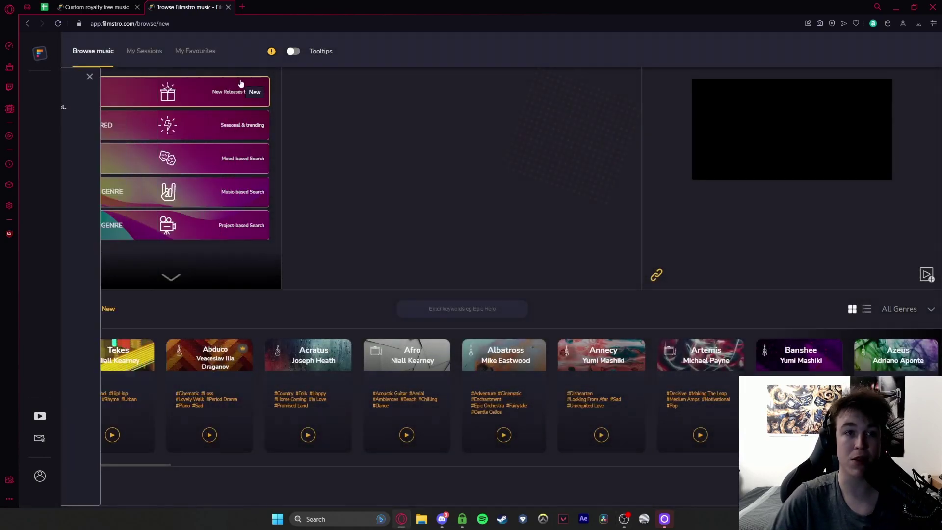
click(212, 55)
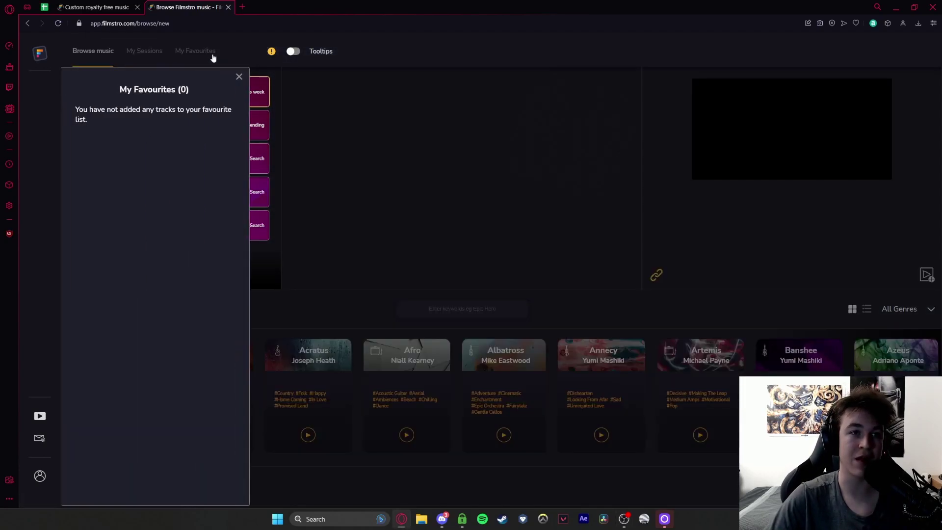
click(240, 78)
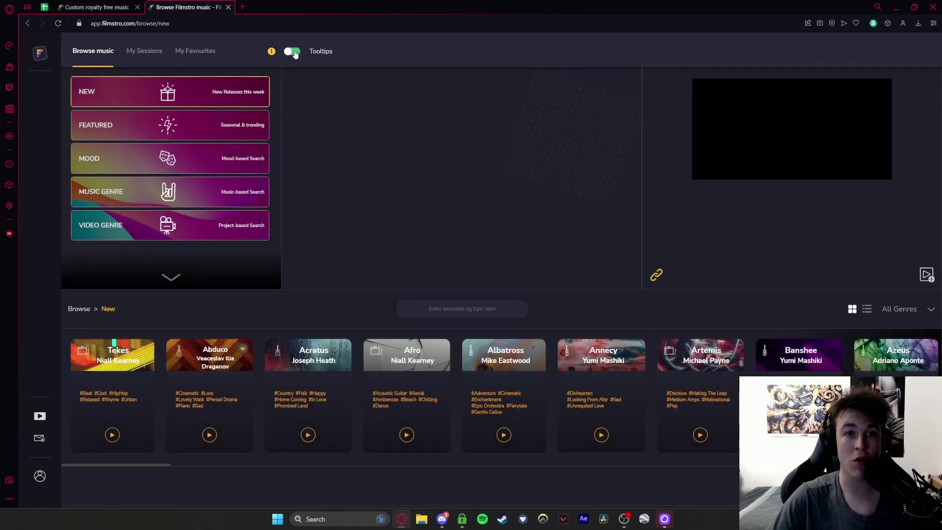
Step: Browse the Mood collection and open its Joyful album
click(136, 98)
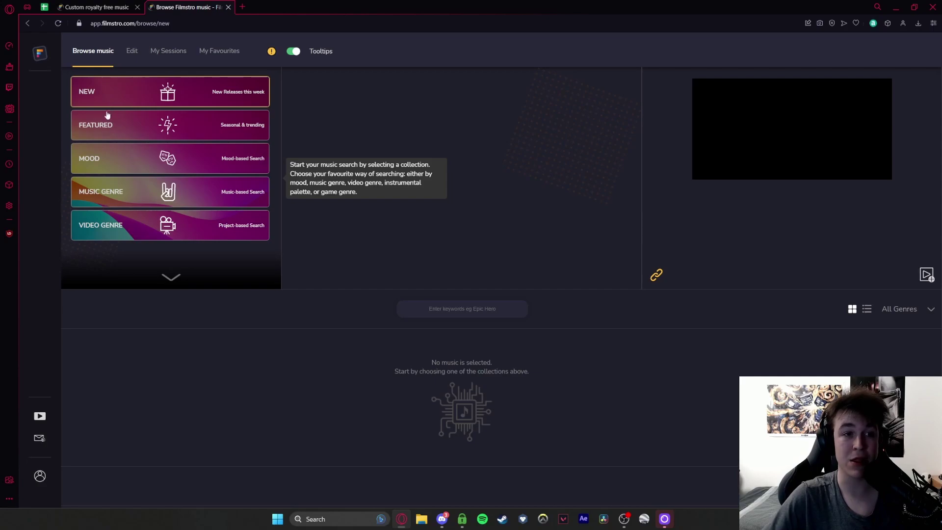
click(108, 157)
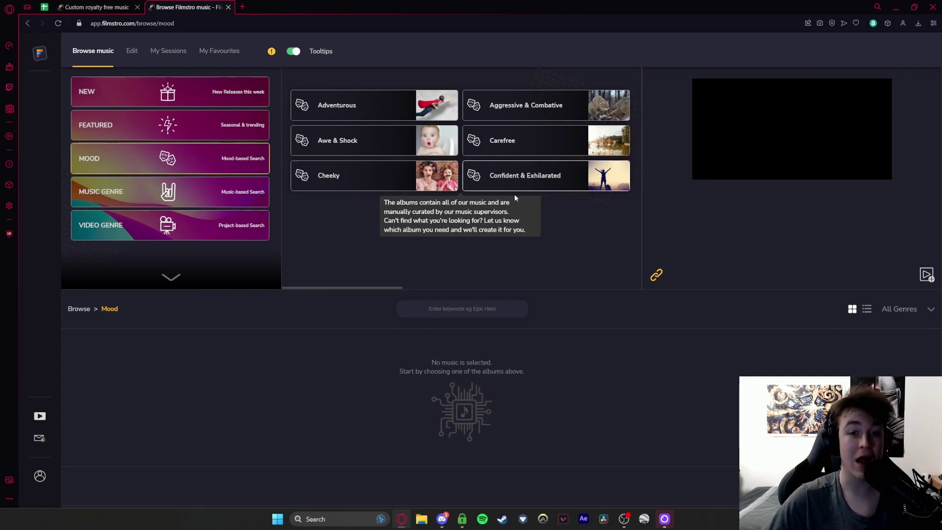
drag(384, 288, 504, 270)
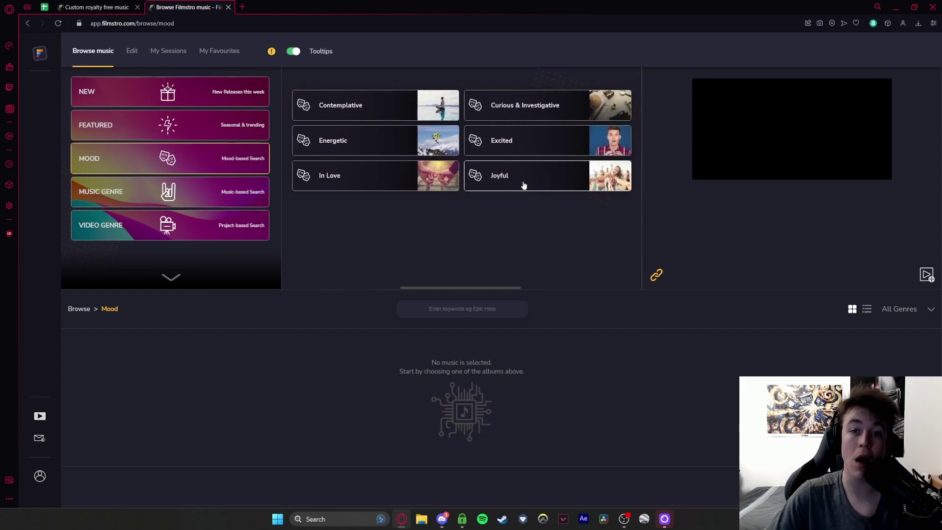
click(524, 185)
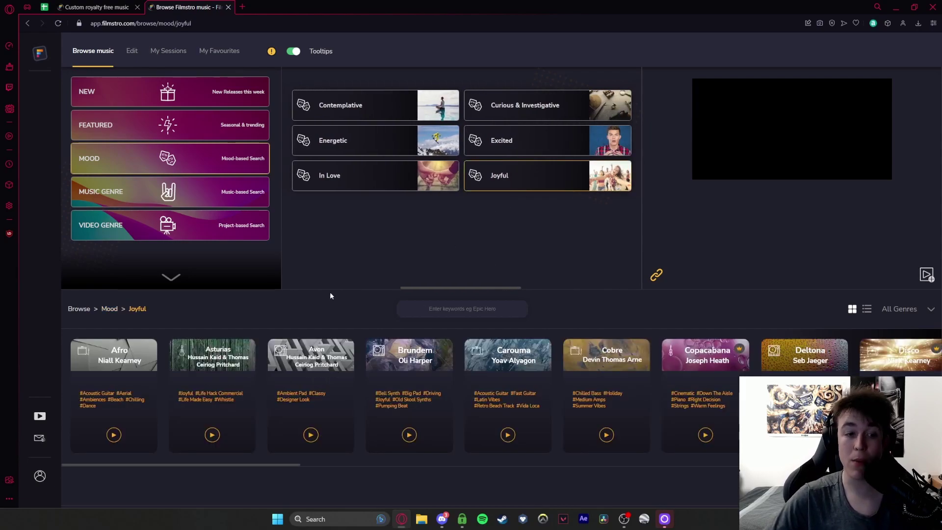
Step: Check the details of the Joyful tracks, play a preview of Brundem and pause it
mouse_move(607, 384)
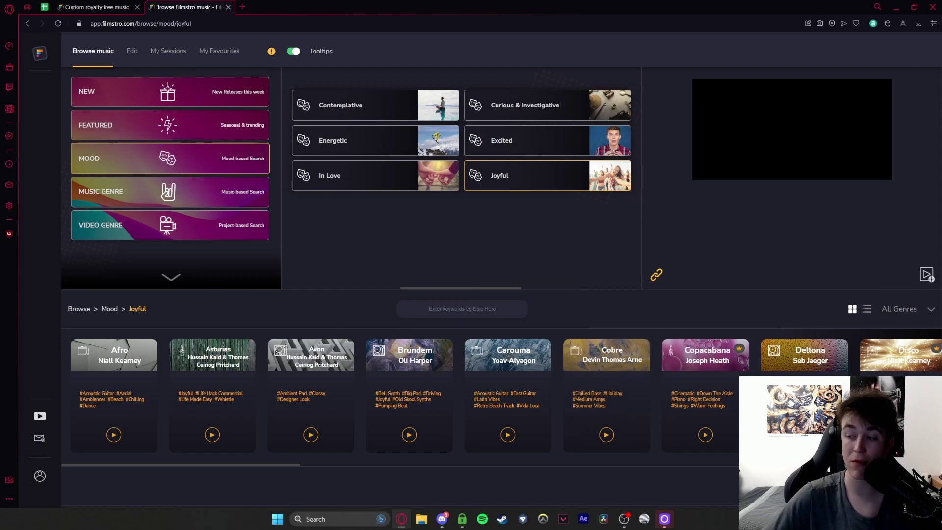
mouse_move(419, 382)
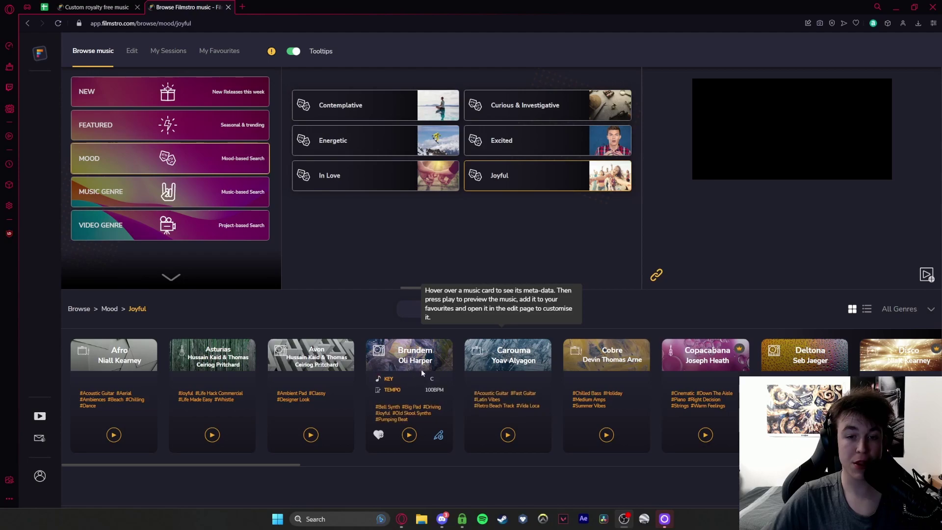
mouse_move(321, 400)
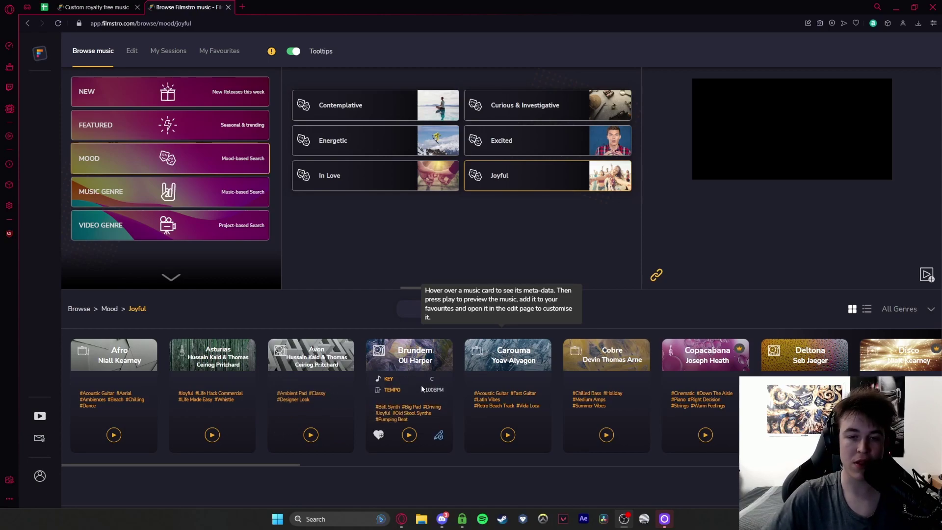
click(409, 435)
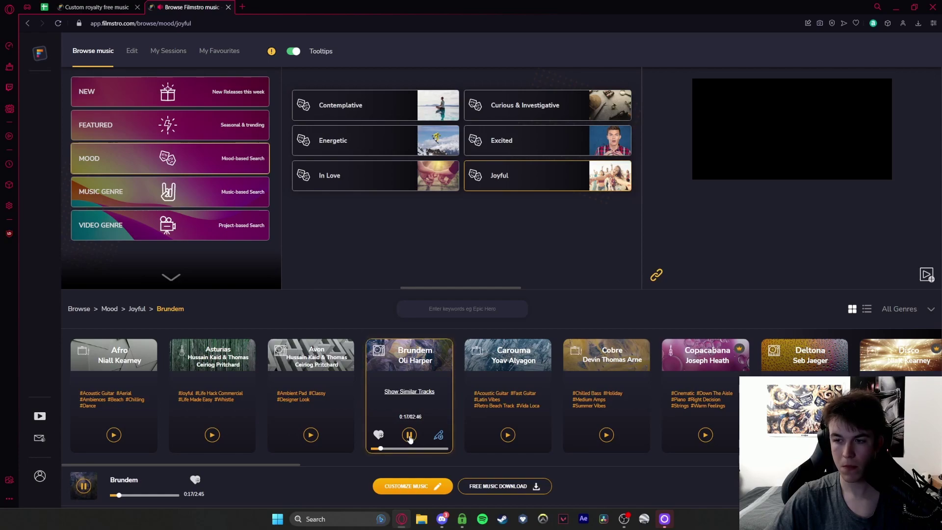
click(409, 435)
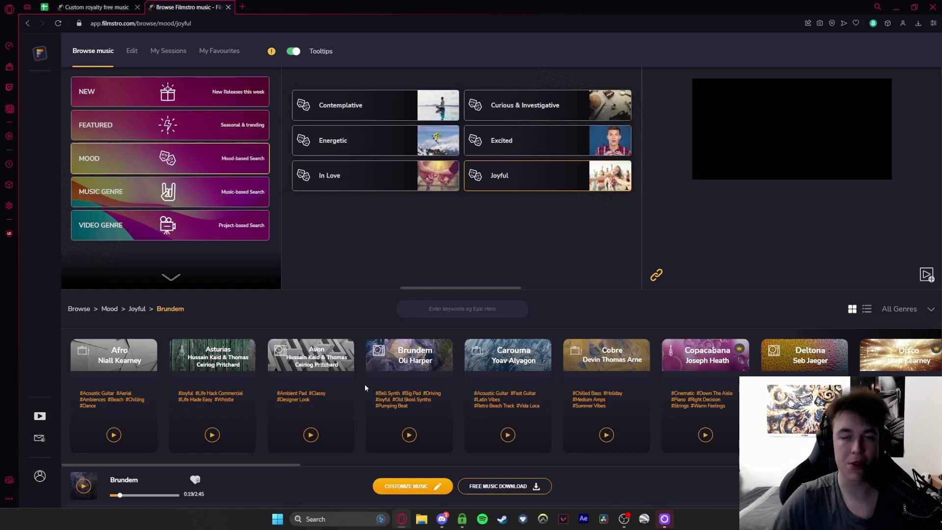
Step: Look through the other mood albums and open Contemplative
drag(476, 293, 351, 267)
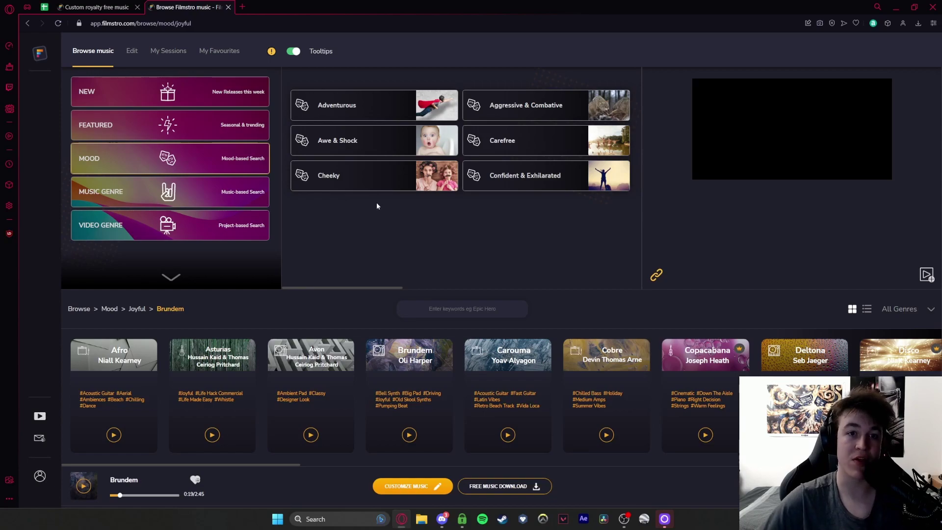
click(523, 115)
scroll(442, 147, down, 2)
click(343, 104)
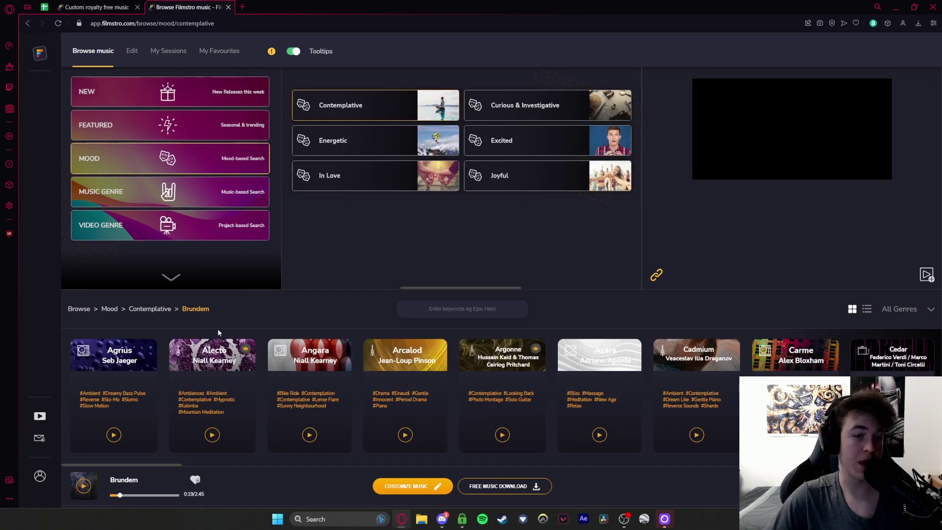
Step: Check the key and tempo of the Contemplative tracks, play a preview of Arcalod and pause it
mouse_move(614, 387)
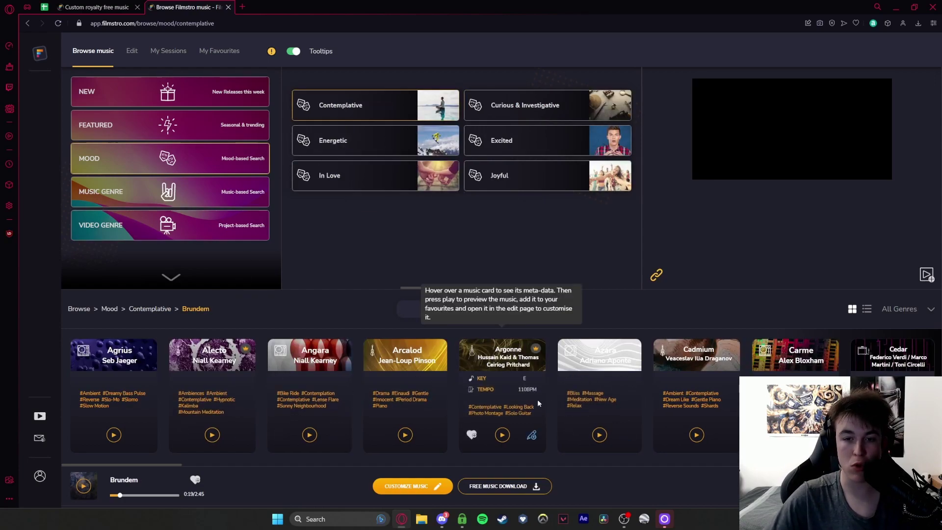
mouse_move(373, 416)
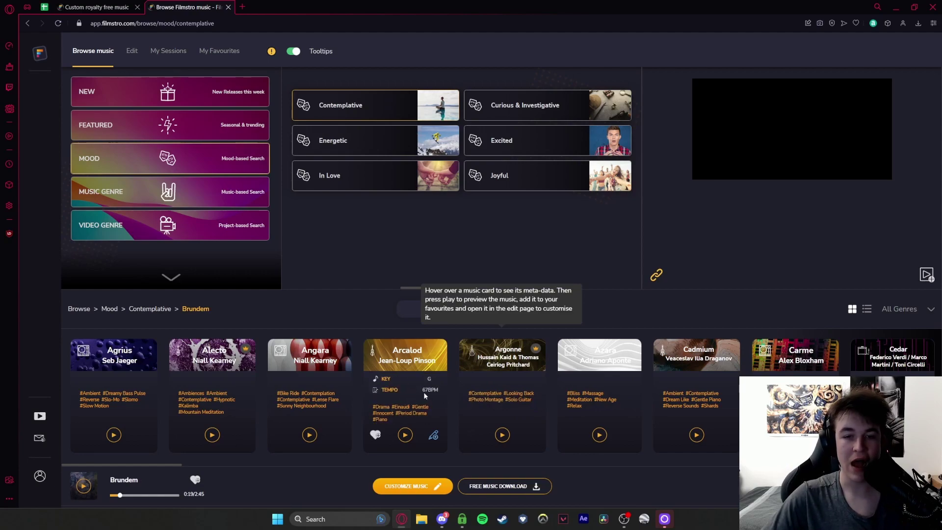
click(404, 434)
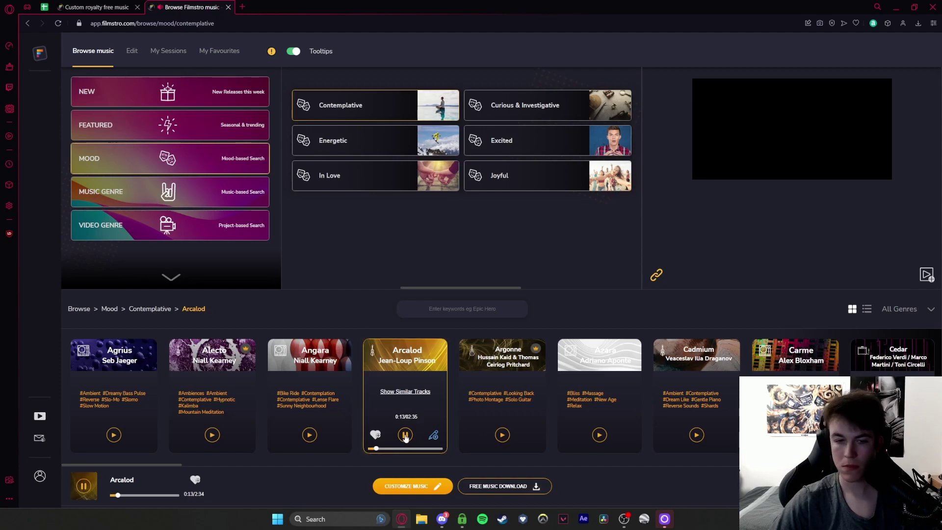
click(405, 435)
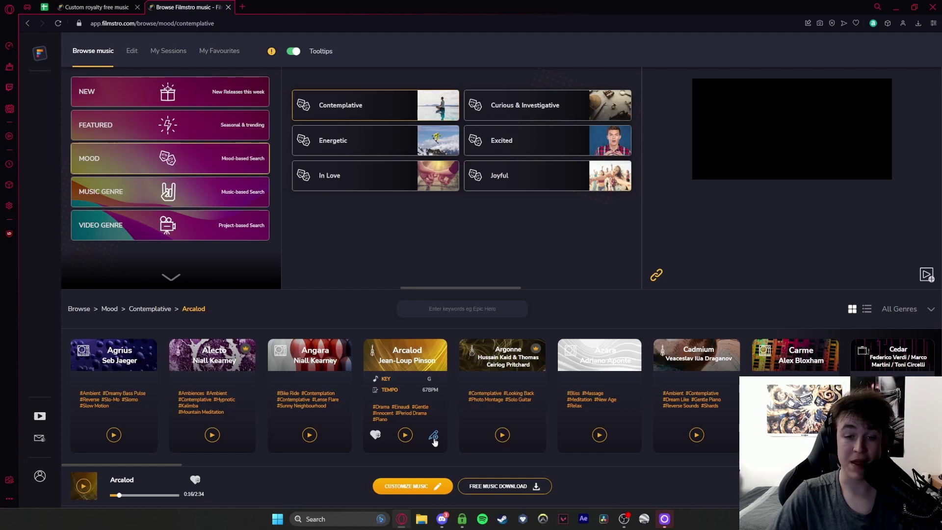
Step: Add Arcalod to the favourites and open it for customising in the editor
click(376, 436)
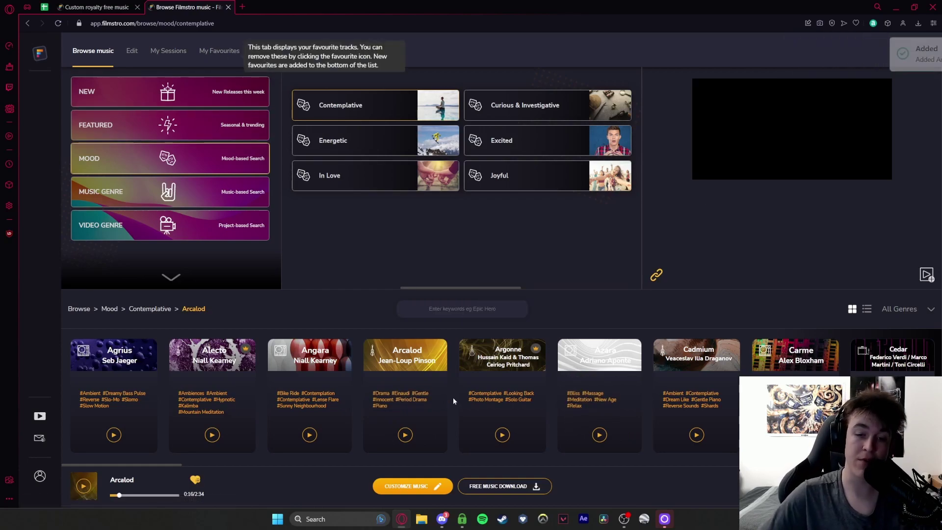
click(434, 437)
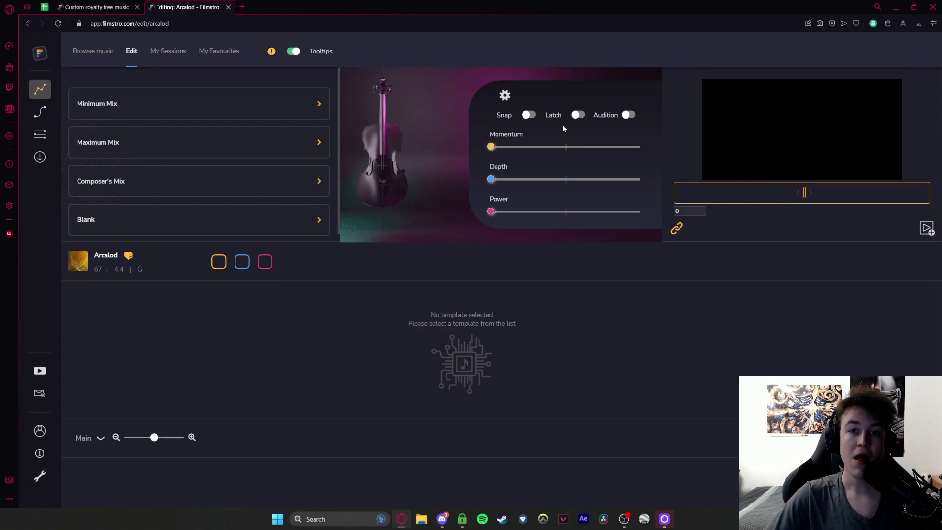
Step: Try the Momentum slider at its maximum and apply the Minimum Mix template to Arcalod
mouse_move(563, 127)
mouse_move(508, 152)
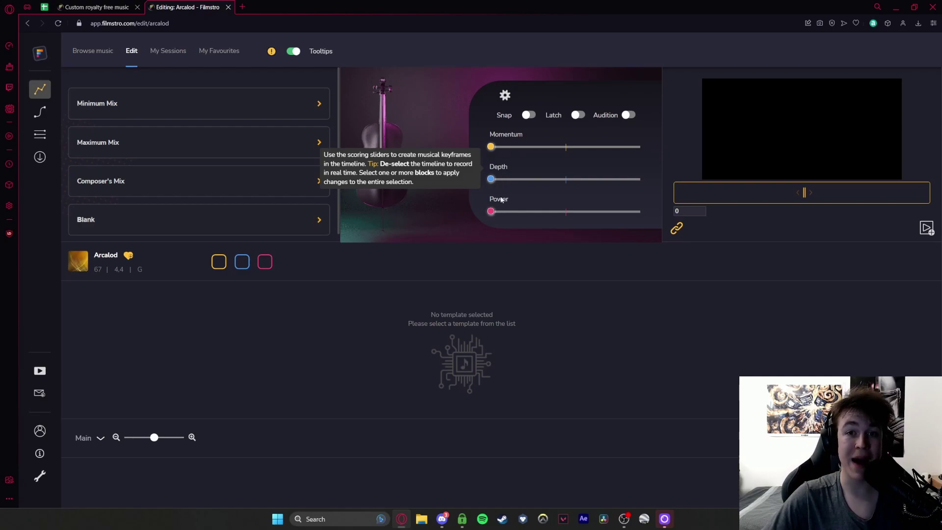
mouse_move(528, 117)
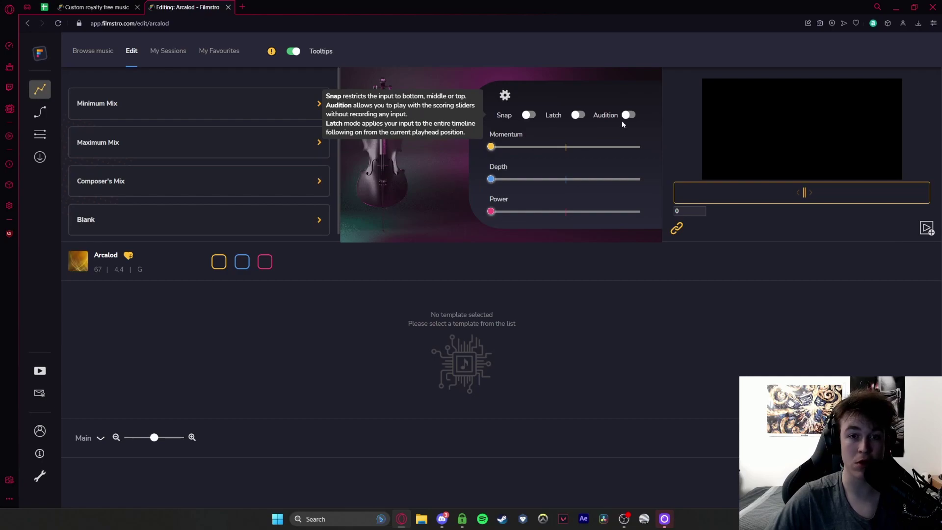
drag(490, 146, 637, 147)
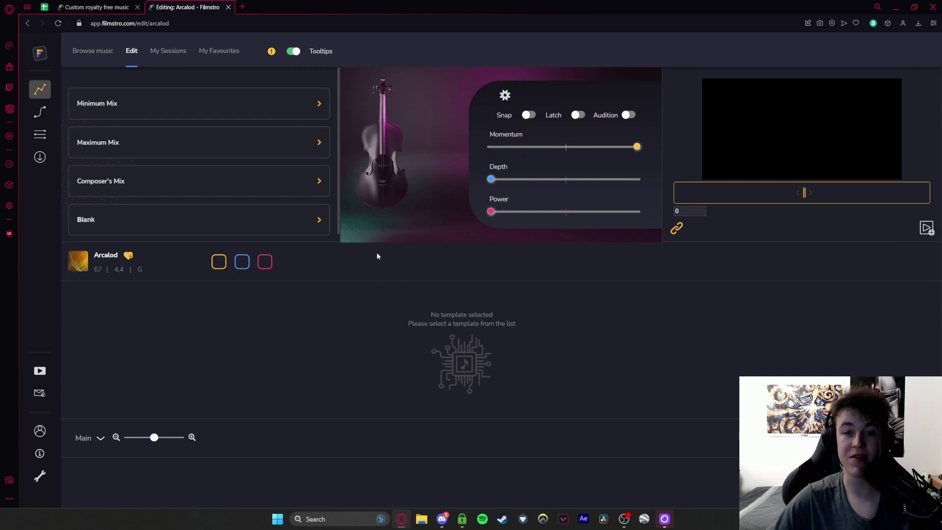
click(176, 107)
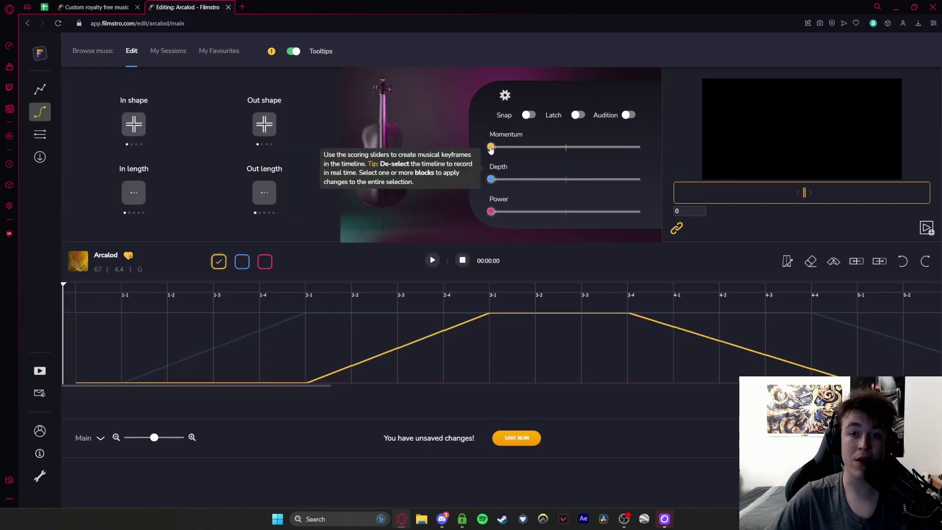
Step: Set the Momentum slider to its middle position and dismiss the tutorial video pop-up
drag(493, 149, 567, 152)
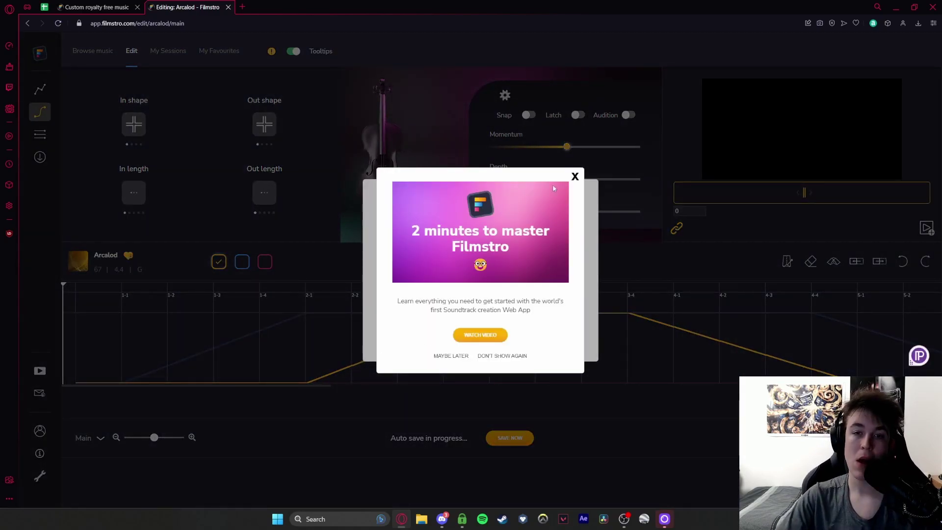
click(575, 176)
click(459, 341)
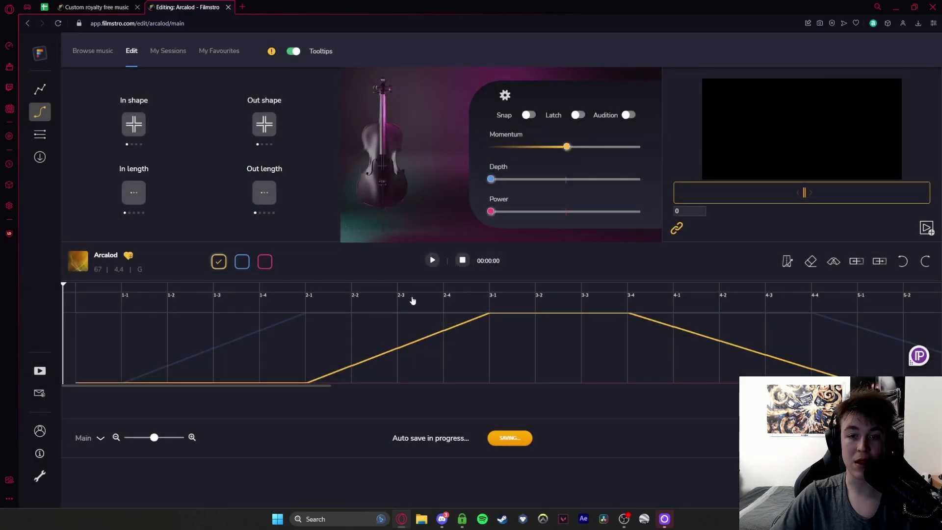
Step: Keep the Power and Depth sliders at their minimum and raise Momentum to its maximum
mouse_move(491, 211)
mouse_down()
mouse_move(607, 213)
mouse_move(476, 216)
mouse_up()
drag(491, 179, 451, 189)
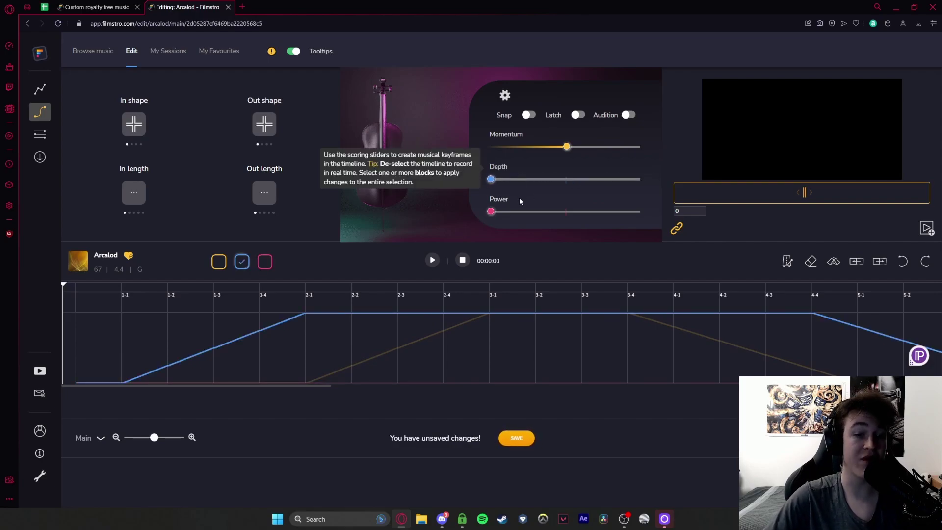
drag(567, 146, 648, 148)
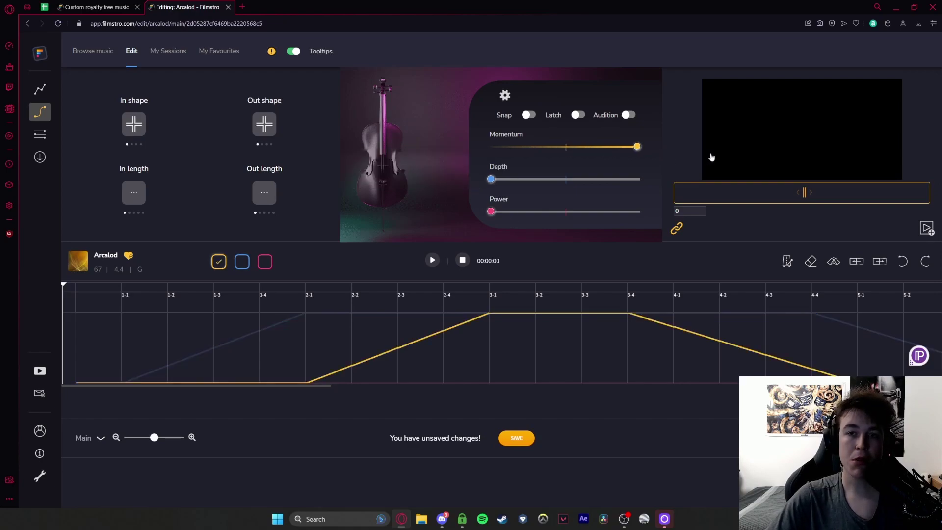
Step: Play the track, select timeline block 2-1 and view the Depth, Power and Momentum curves in turn
key(space)
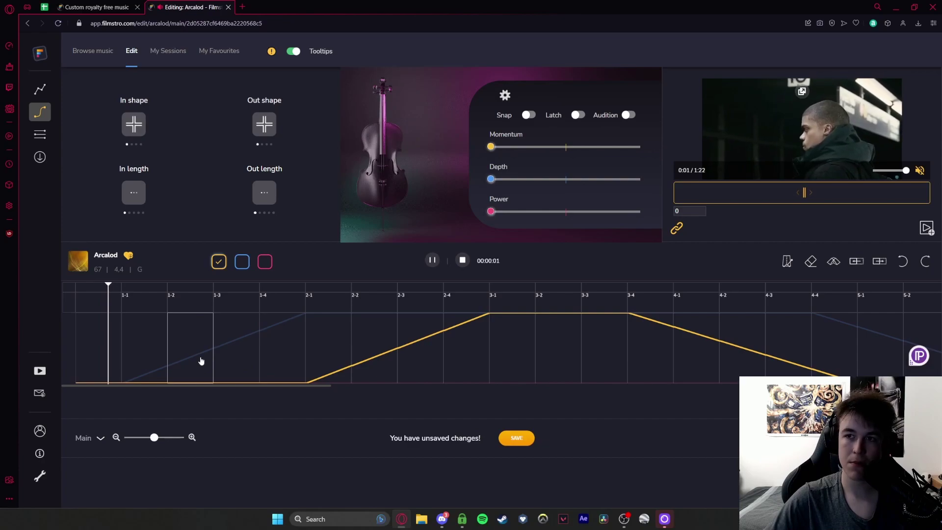
click(309, 322)
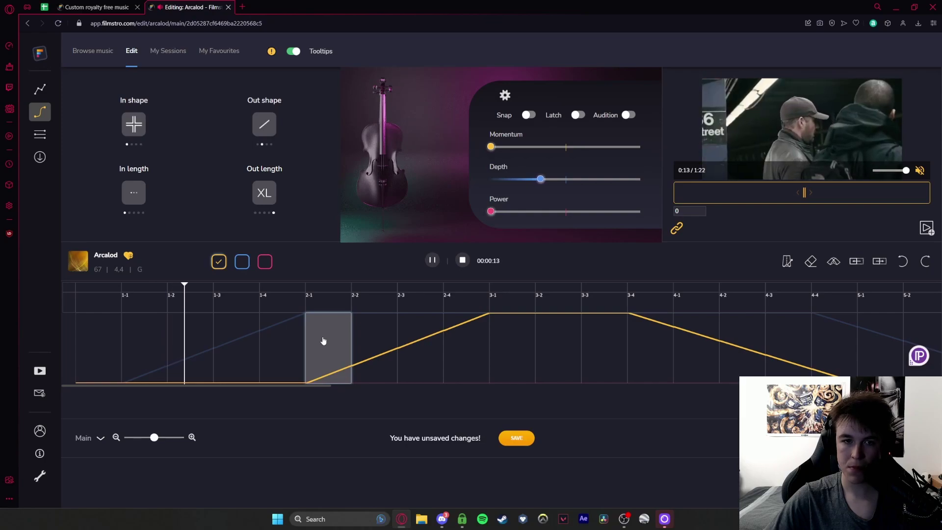
click(242, 262)
click(265, 261)
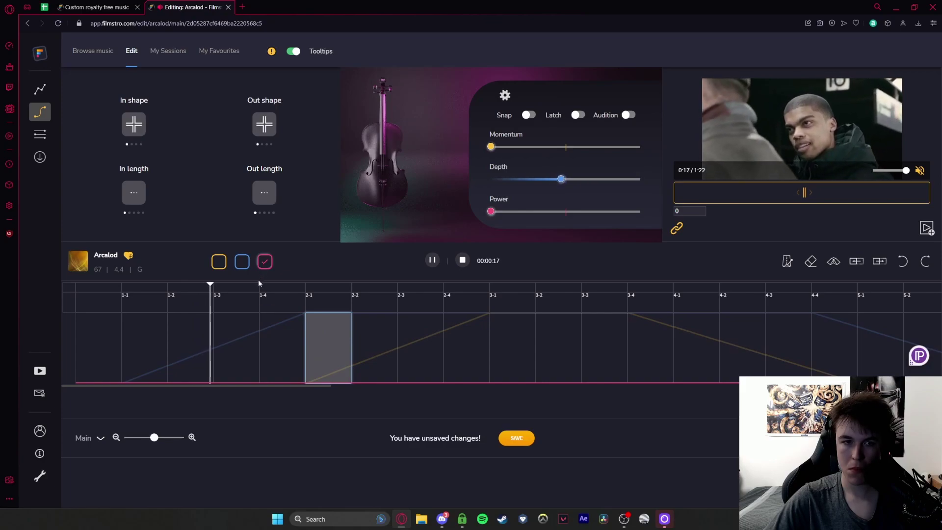
click(223, 265)
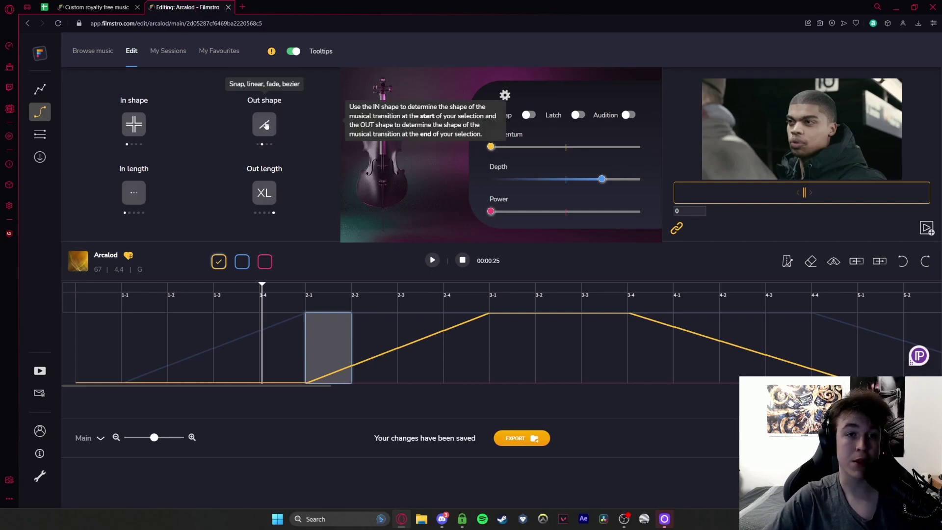
Step: Review the mix templates, open the list of individual sounds for export and look through it to Track-16
click(39, 89)
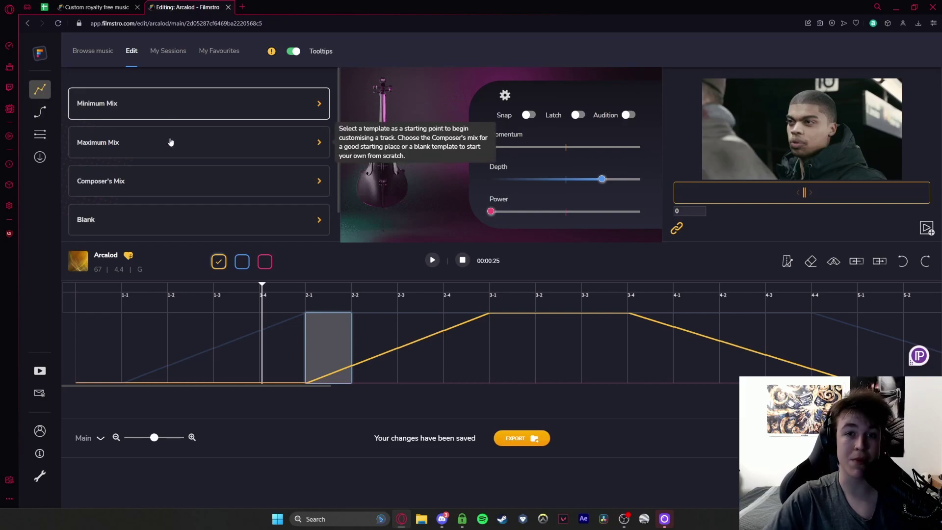
click(42, 138)
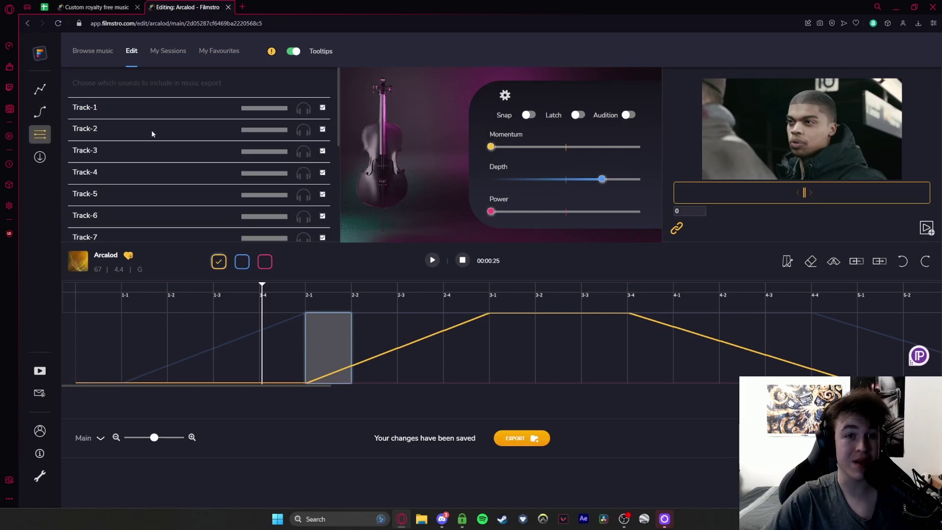
scroll(230, 132, down, 4)
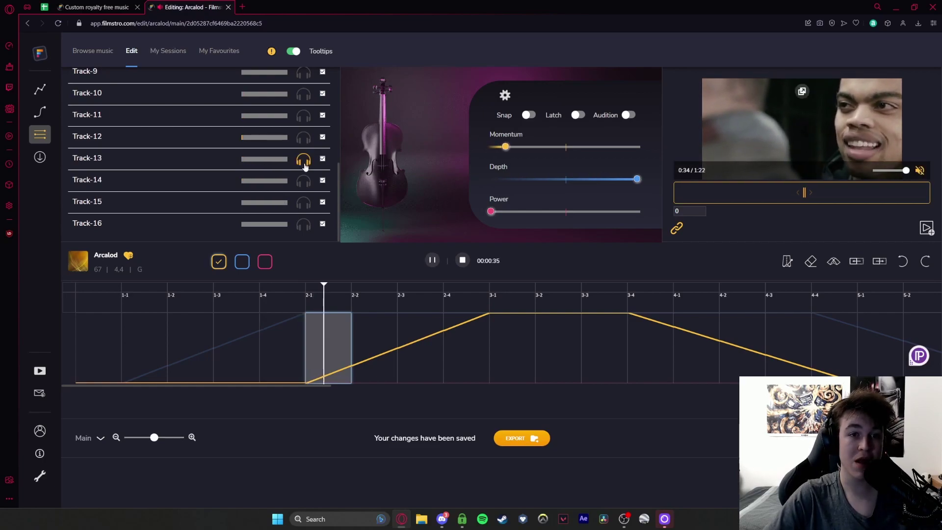
Step: Return to the start of the sound list and listen to Track-1 on its own, restoring the full mix at the end
scroll(305, 162, up, 2)
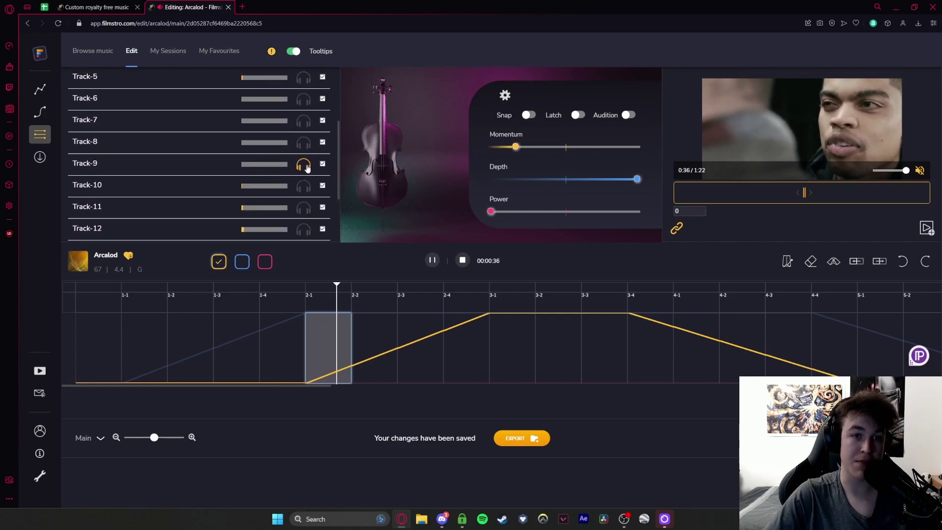
scroll(300, 169, up, 3)
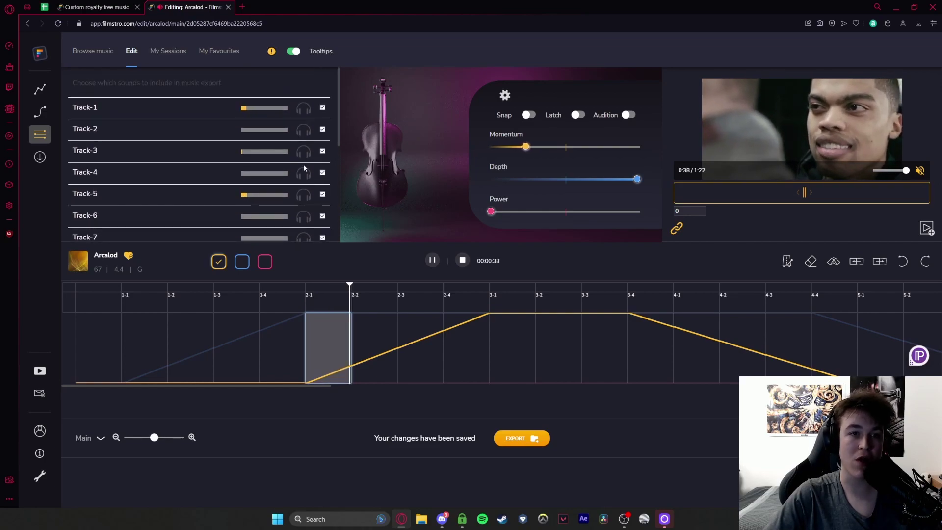
click(303, 112)
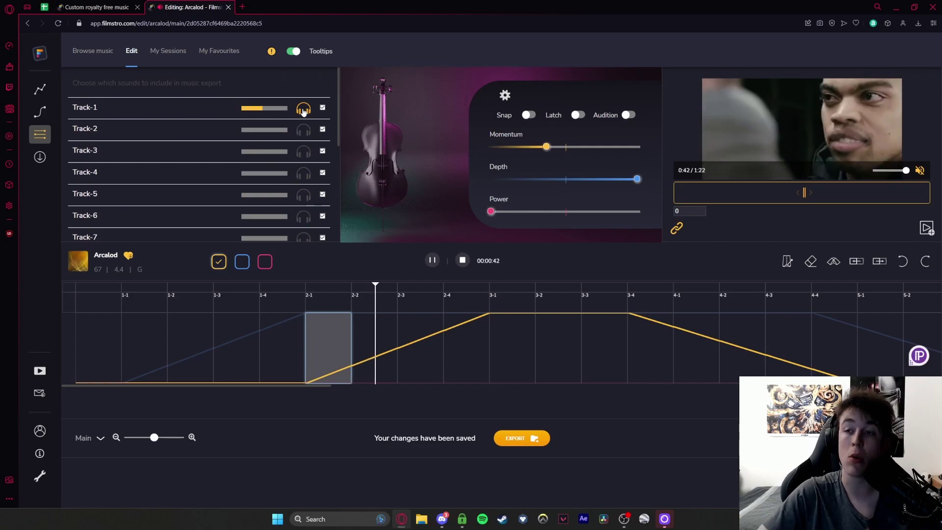
click(304, 111)
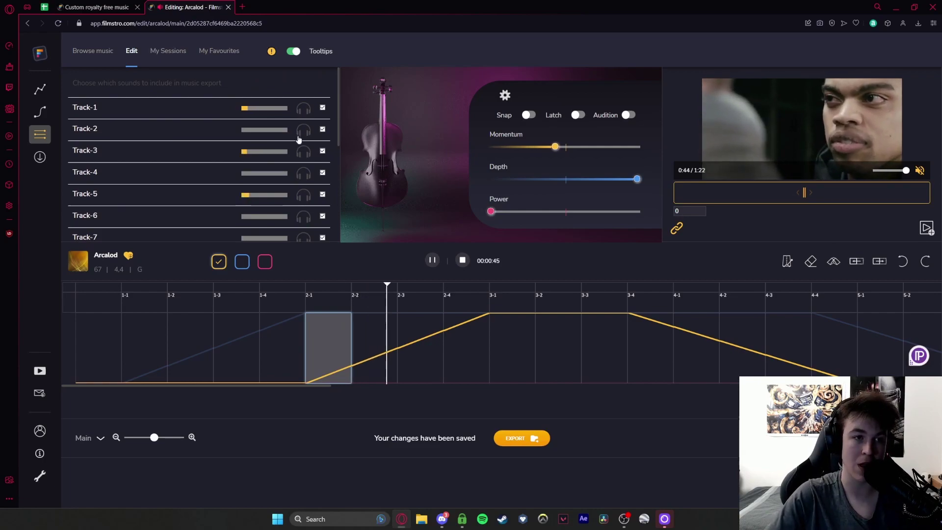
Step: Listen to Track-5 in isolation, compare it with the full mix, and pause playback
click(304, 195)
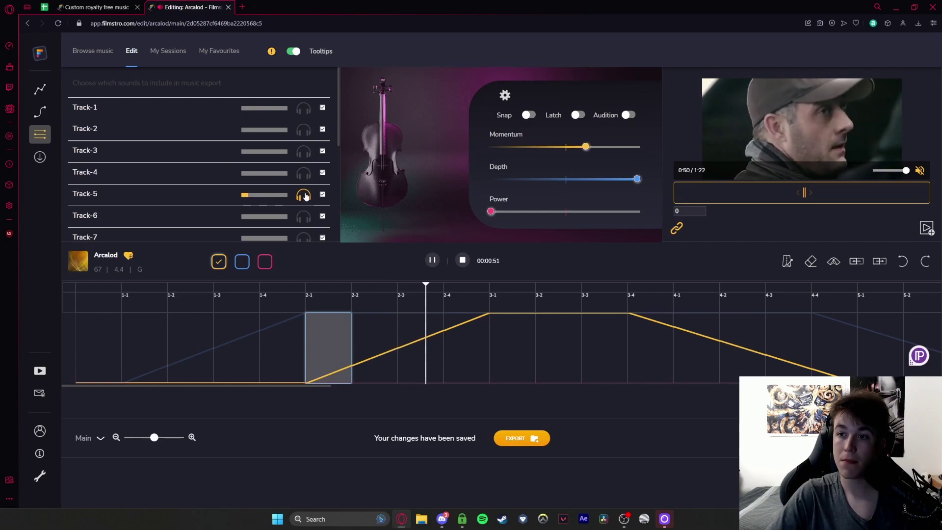
click(304, 195)
click(305, 195)
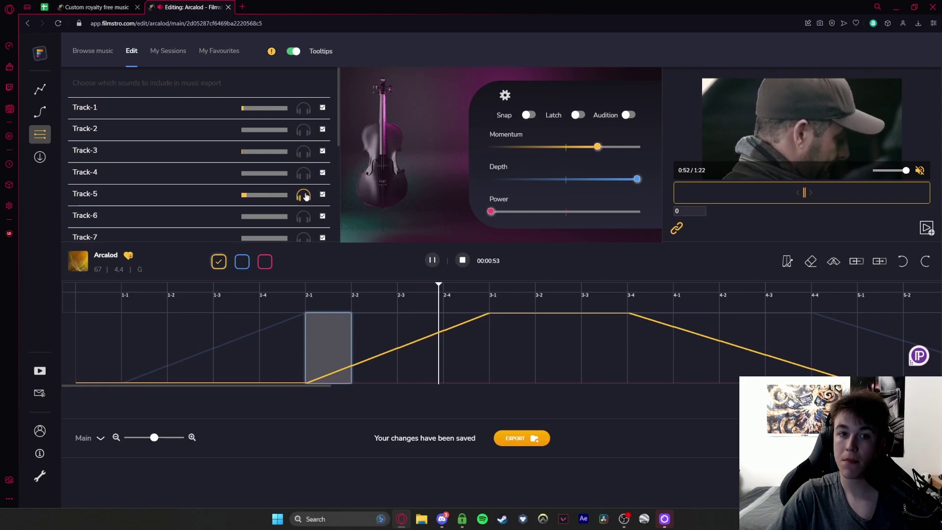
click(304, 194)
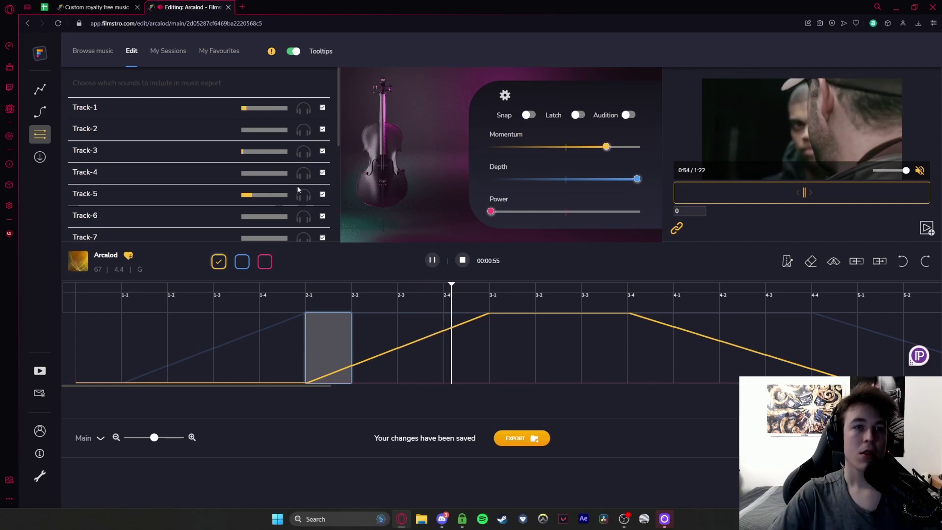
key(space)
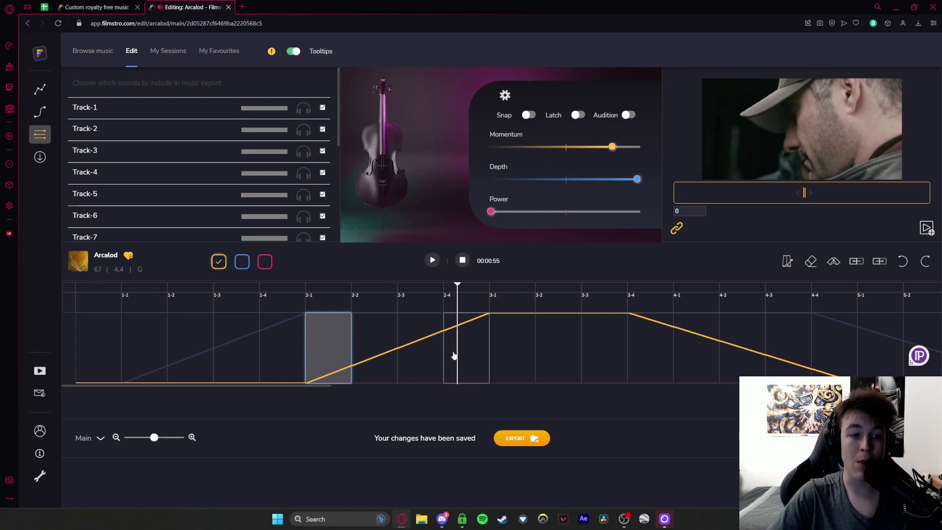
Step: Export the edited Arcalod track as a high-resolution wave soundtrack rather than a template
drag(154, 439, 136, 438)
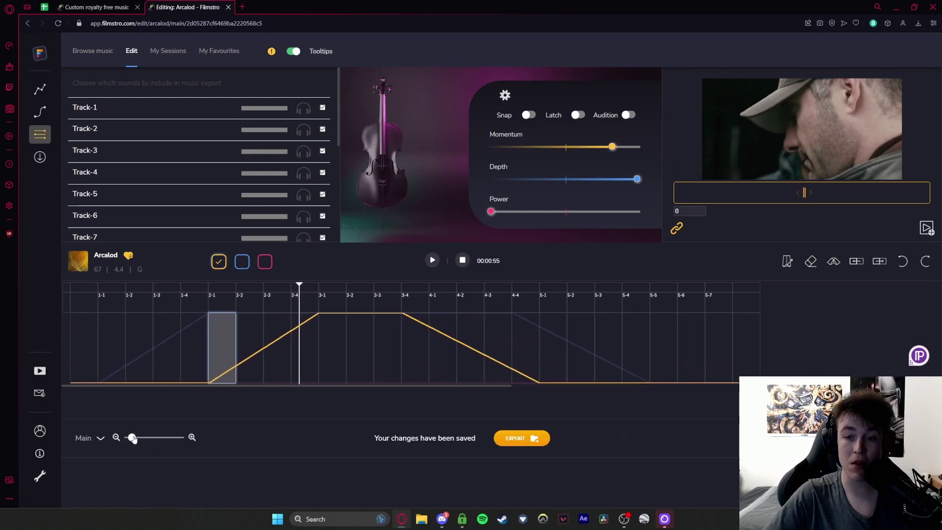
click(499, 440)
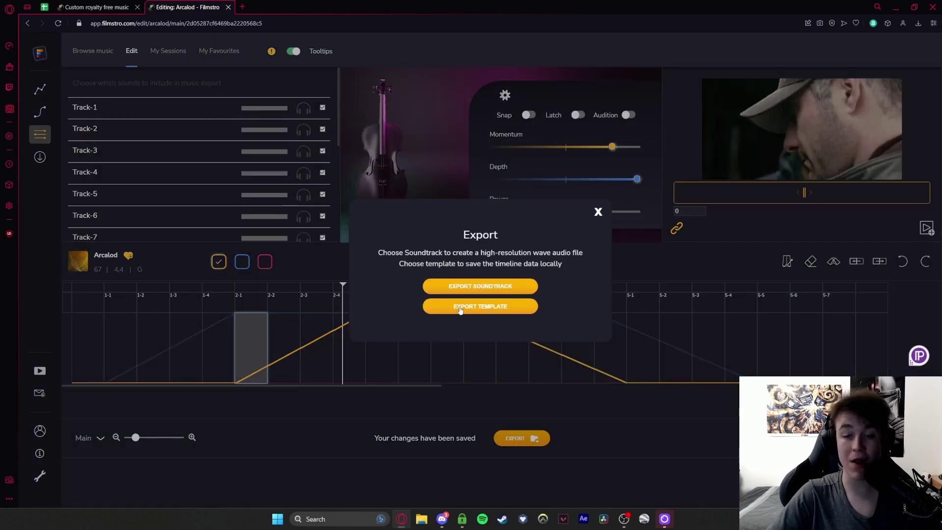
click(480, 286)
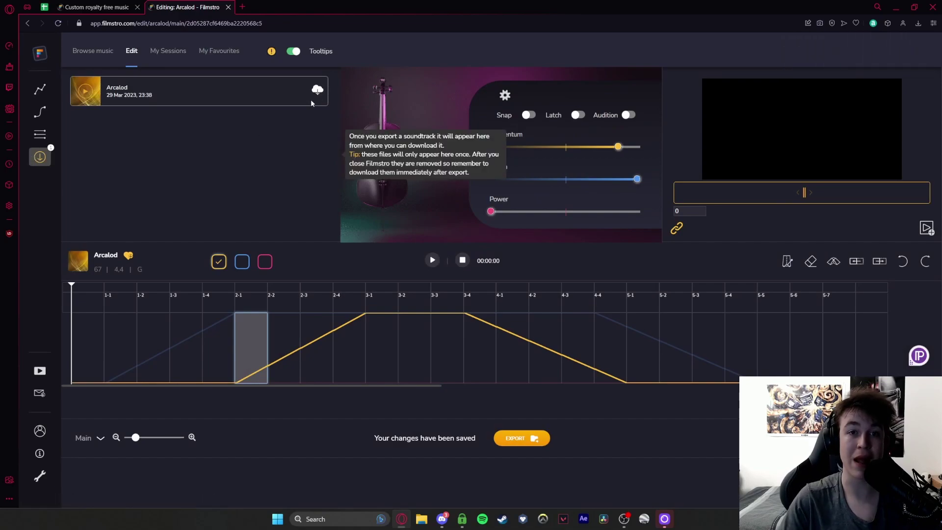
Step: Check the management options of the saved Arcalod session, view the list of favourite tracks, and return to the editor
click(169, 51)
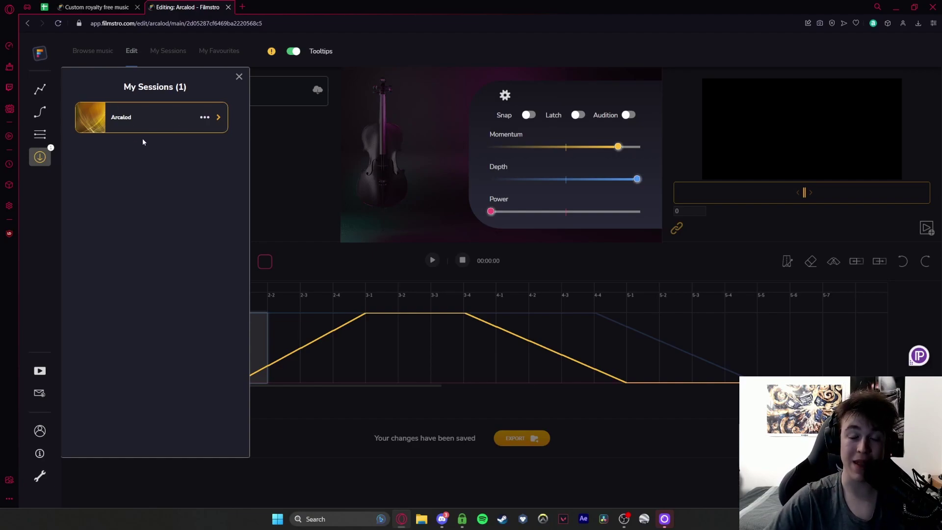
click(205, 117)
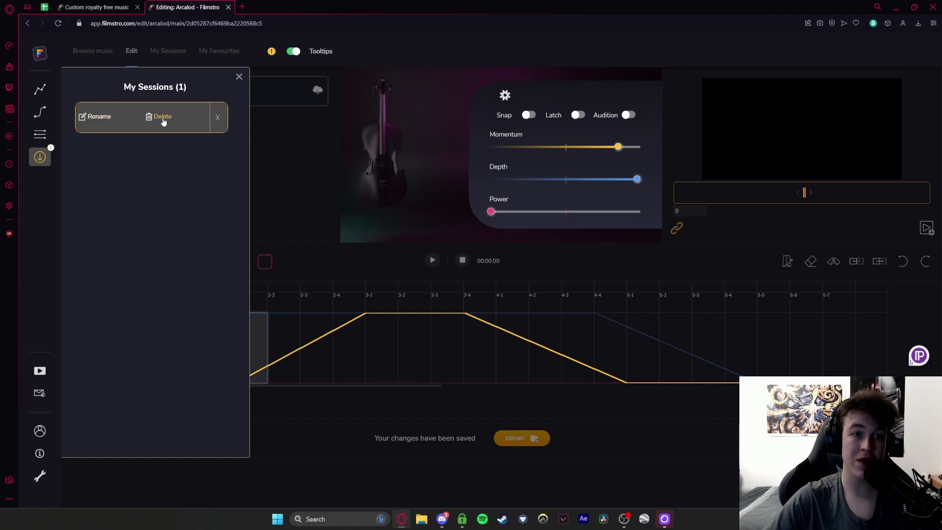
click(193, 136)
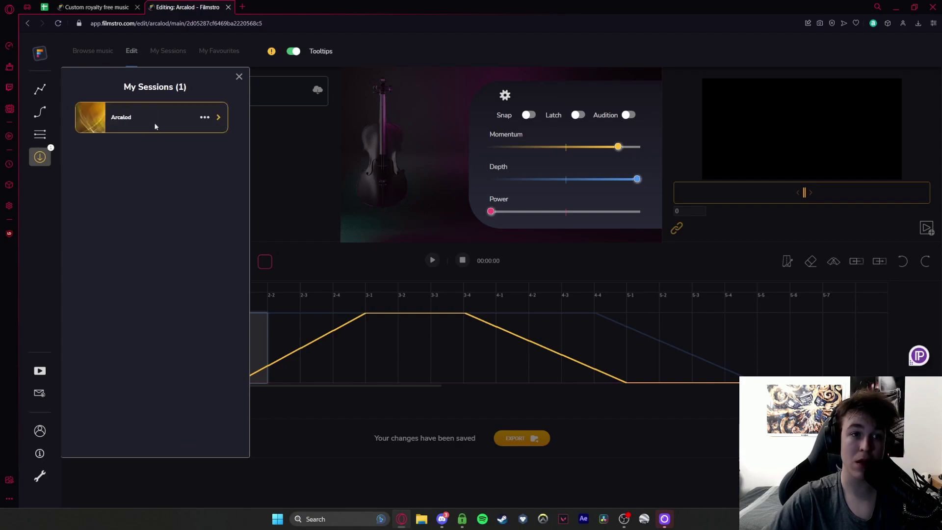
click(239, 78)
click(219, 52)
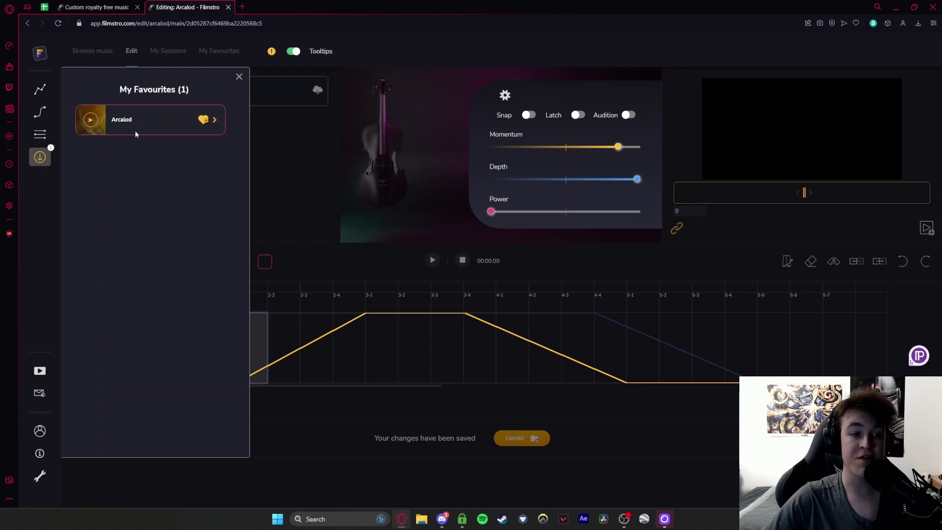
click(239, 78)
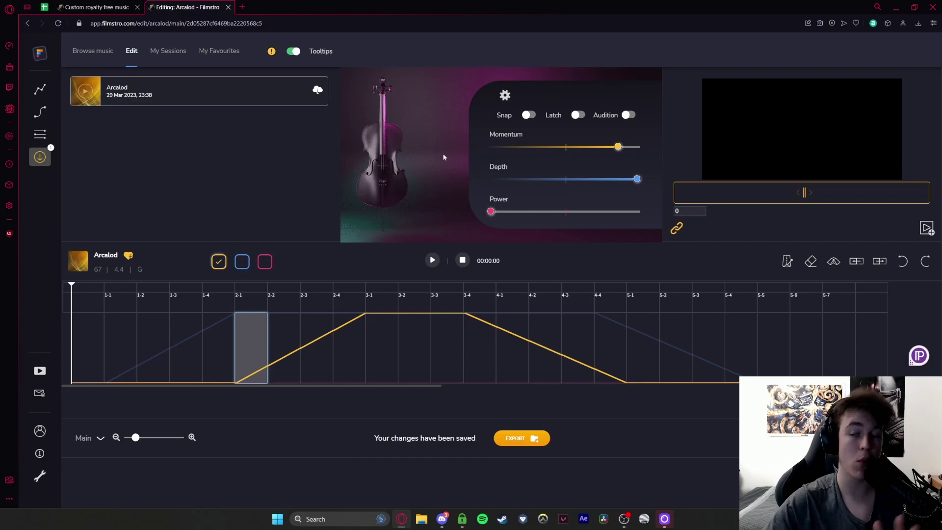
mouse_move(566, 134)
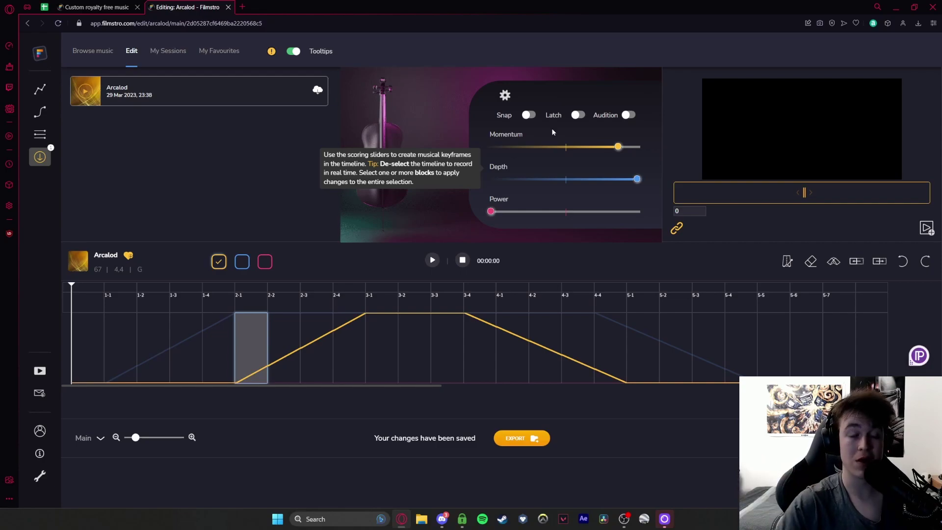
mouse_move(802, 112)
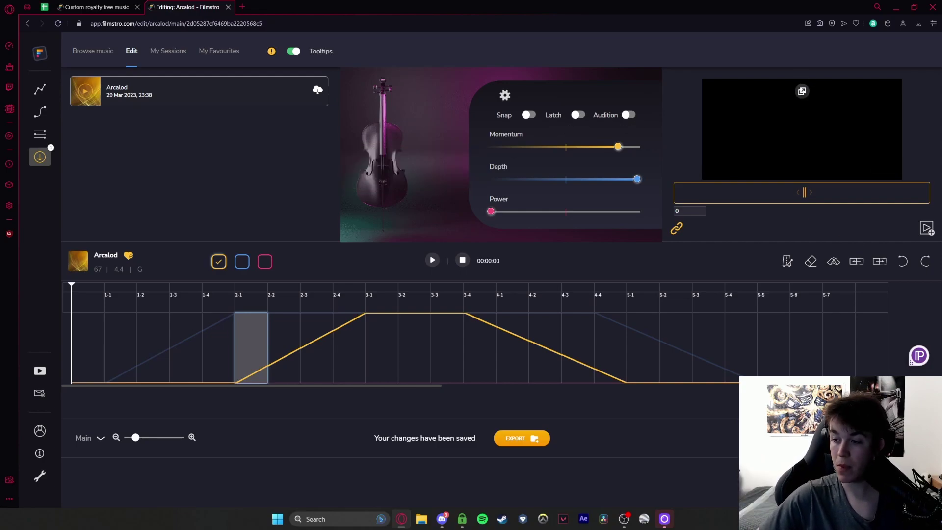